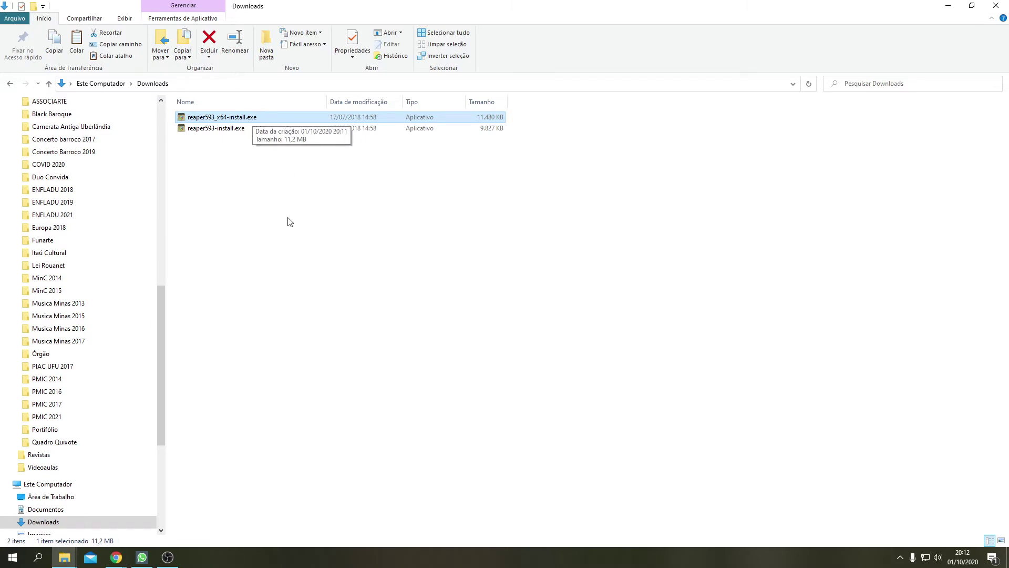
Run reaper593_x64-install.exe as a 64-bit setup, accept the license agreement and keep C:\Program Files\REAPER (x64) as the destination folder.
right_click(246, 117)
click(281, 138)
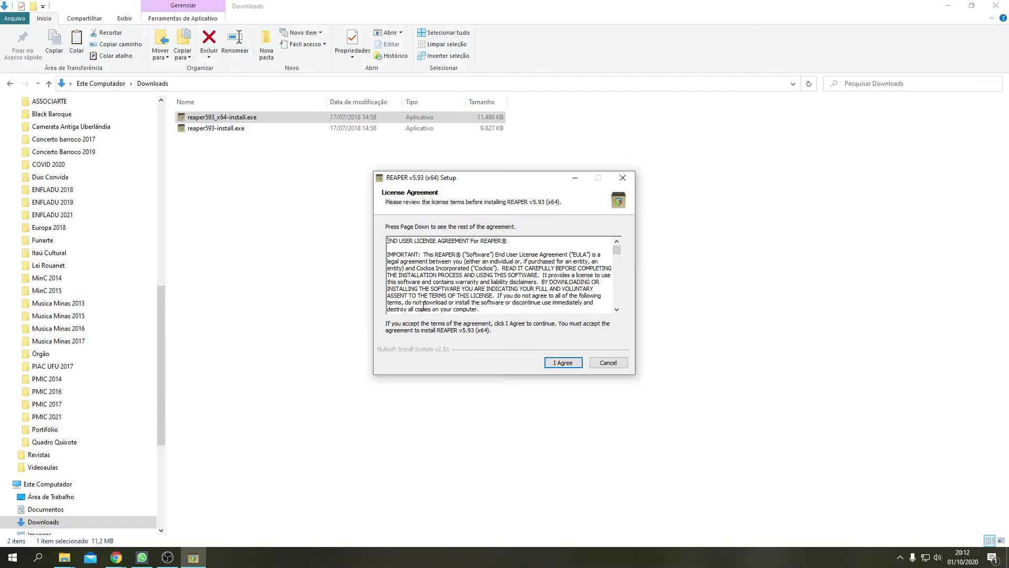
click(564, 363)
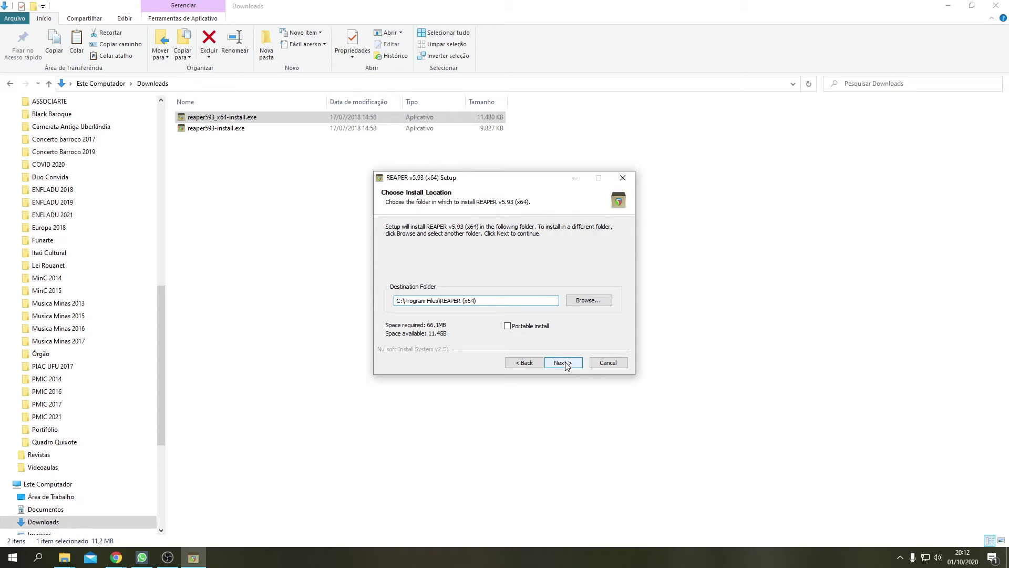
click(564, 362)
click(532, 363)
click(565, 364)
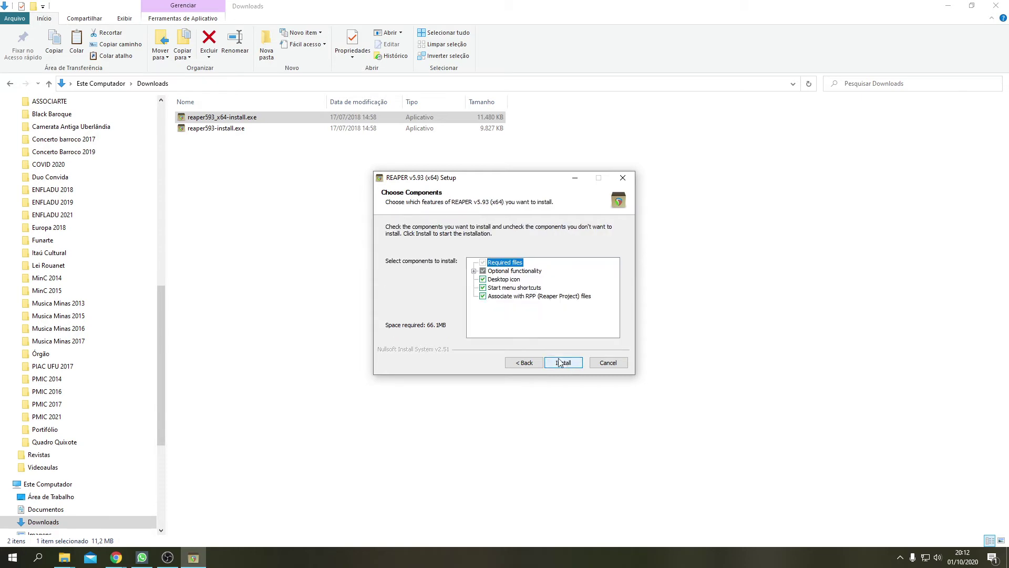
Exclude the desktop icon from the components, install REAPER and close the finished setup.
click(483, 280)
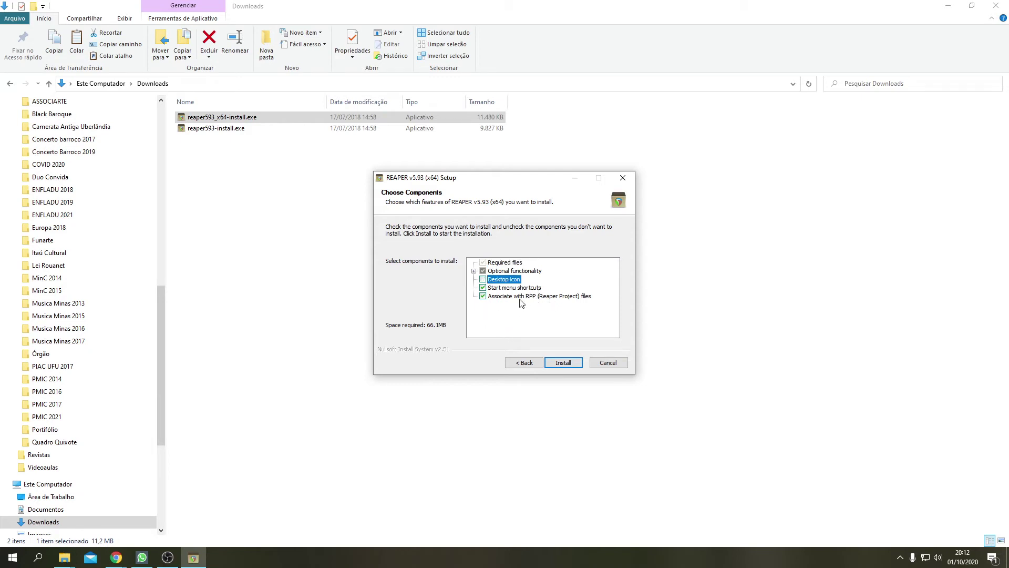
click(565, 362)
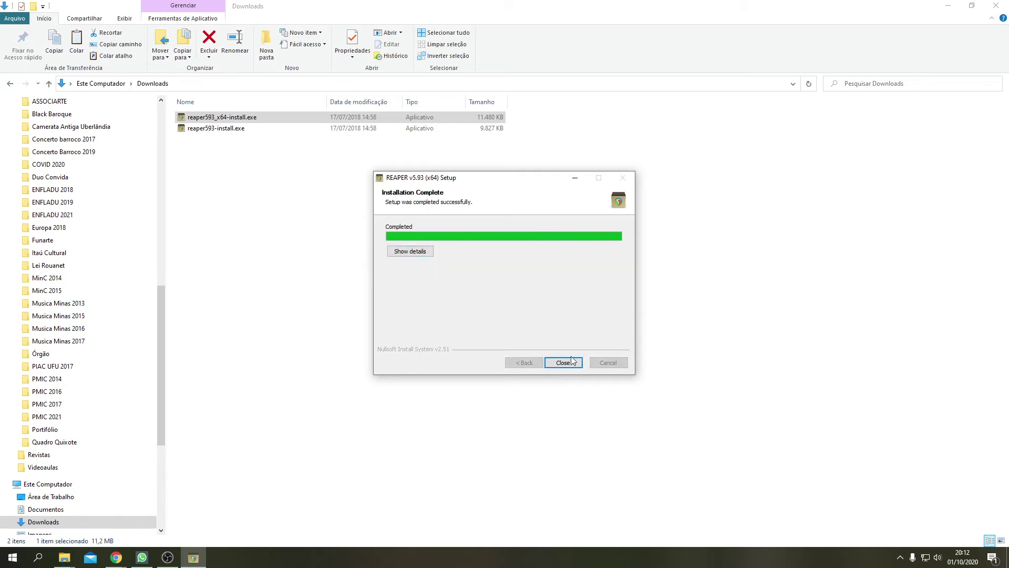
click(562, 363)
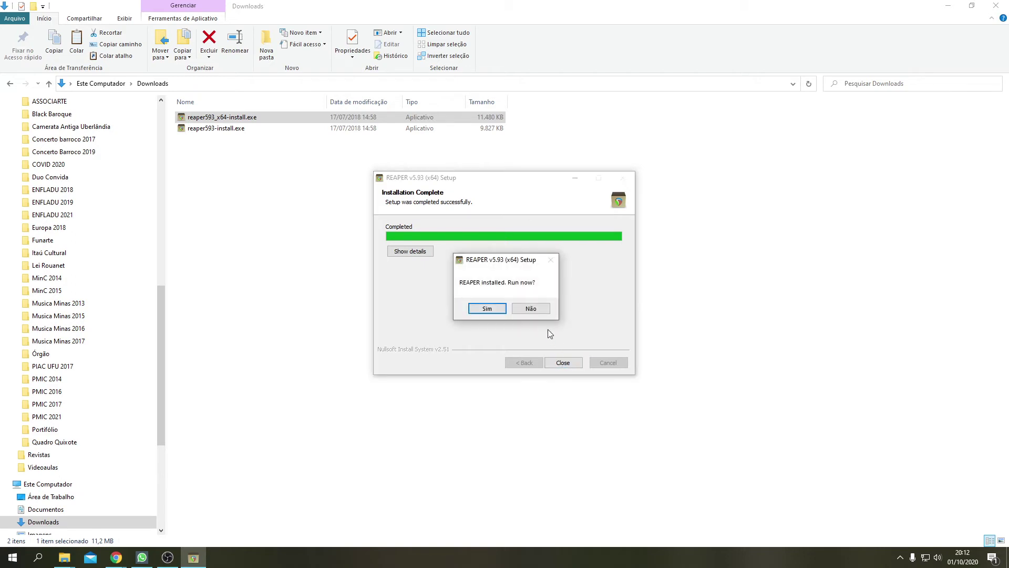
Launch the newly installed REAPER and agree to select an audio device driver.
click(494, 311)
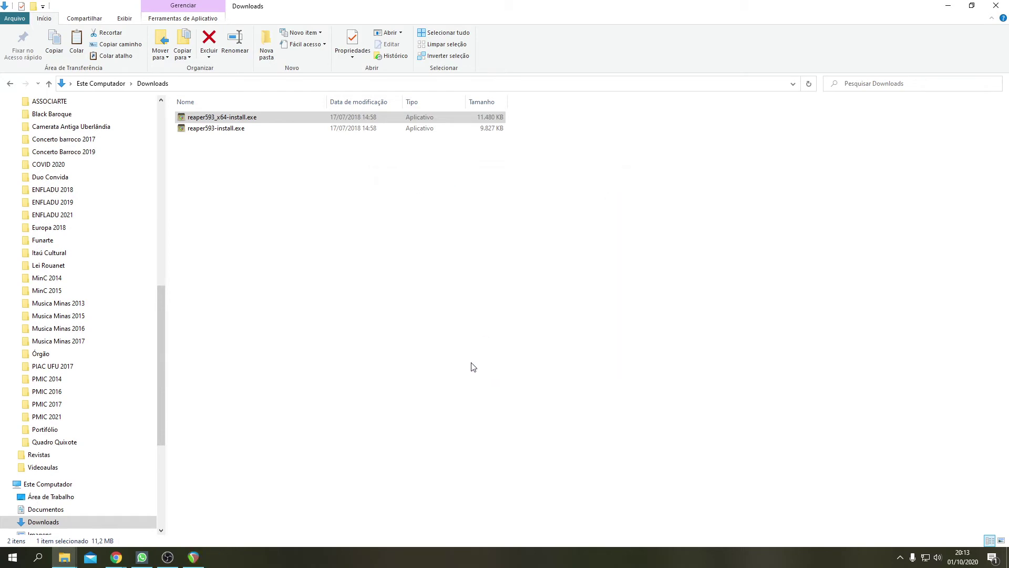
click(187, 557)
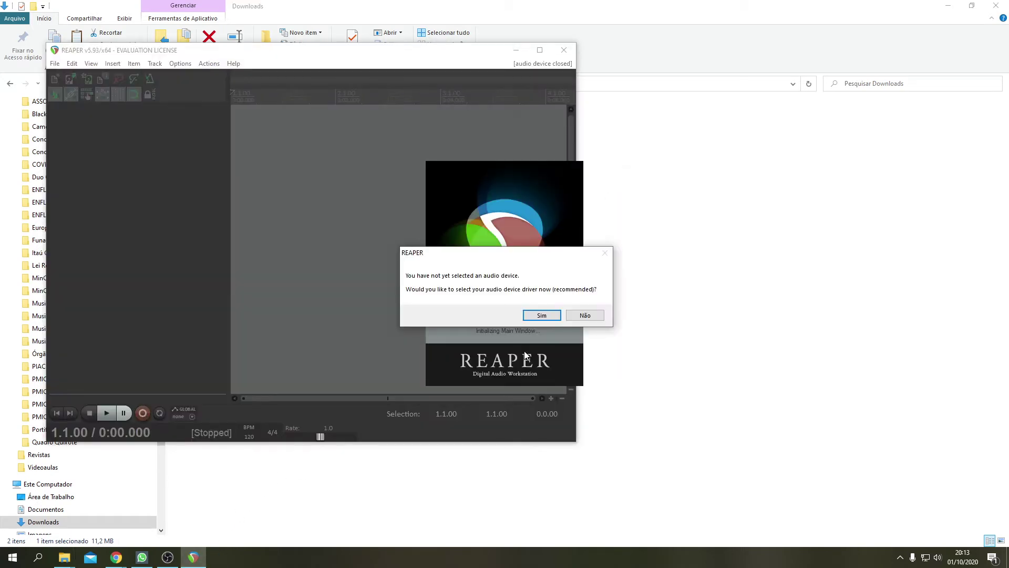
click(540, 315)
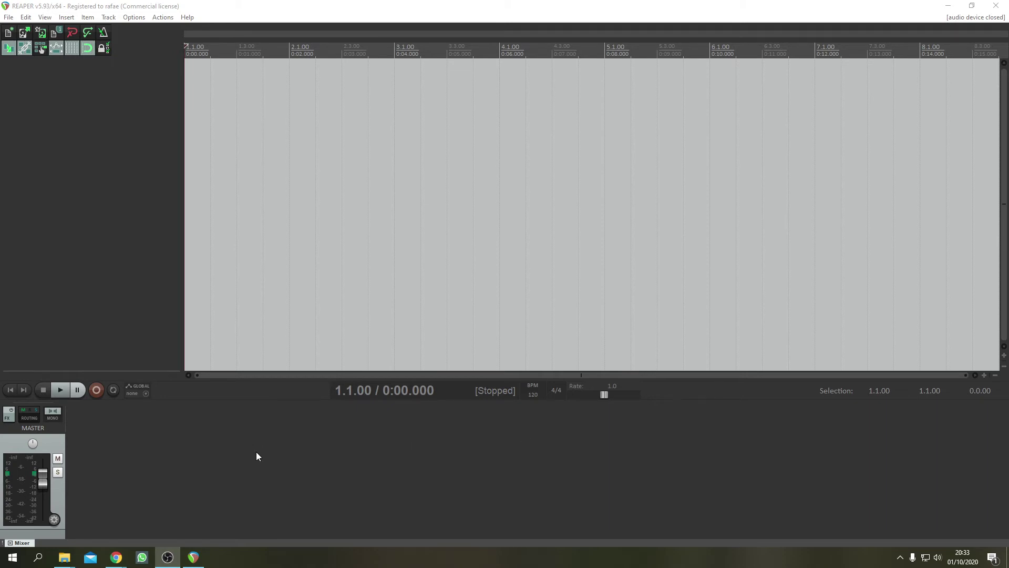
Examine the audio device preferences in REAPER, including the list of available audio systems.
click(497, 7)
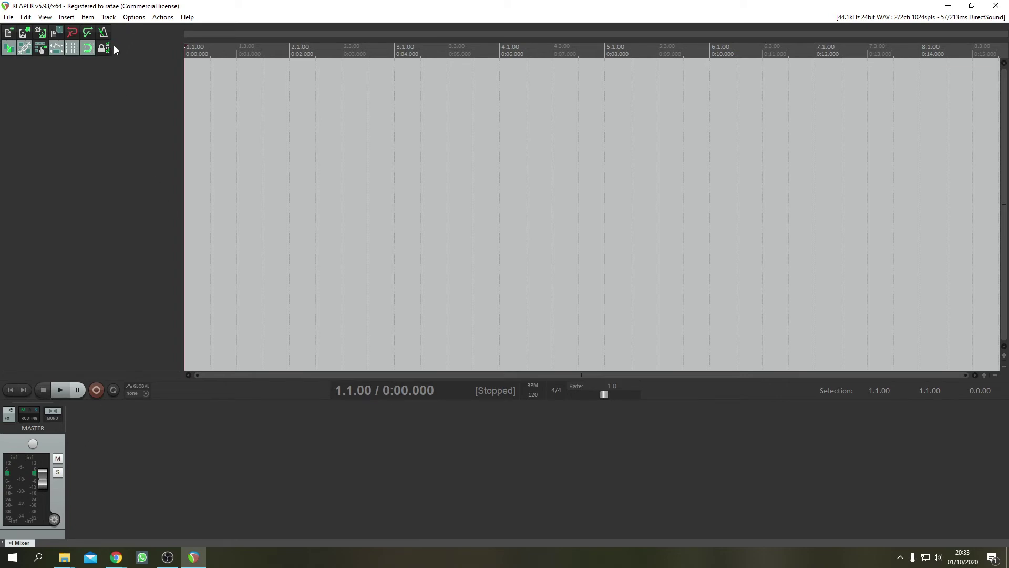
click(134, 18)
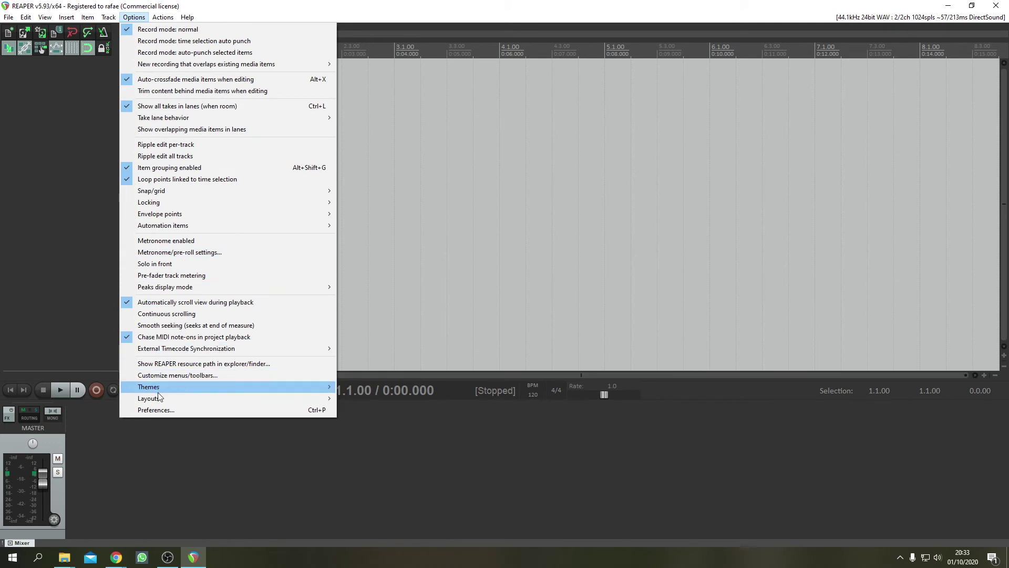
click(160, 410)
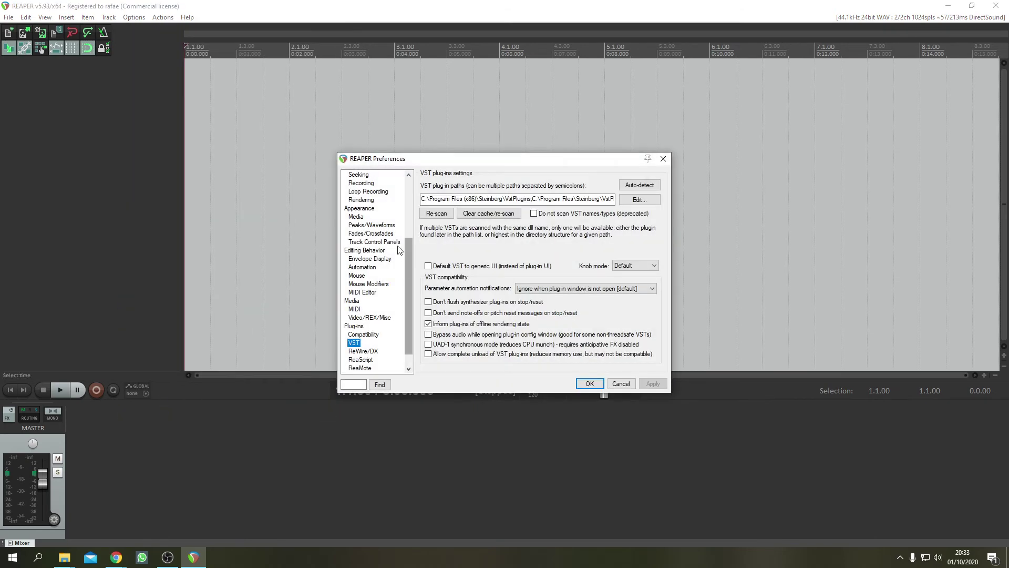
drag(407, 250, 405, 179)
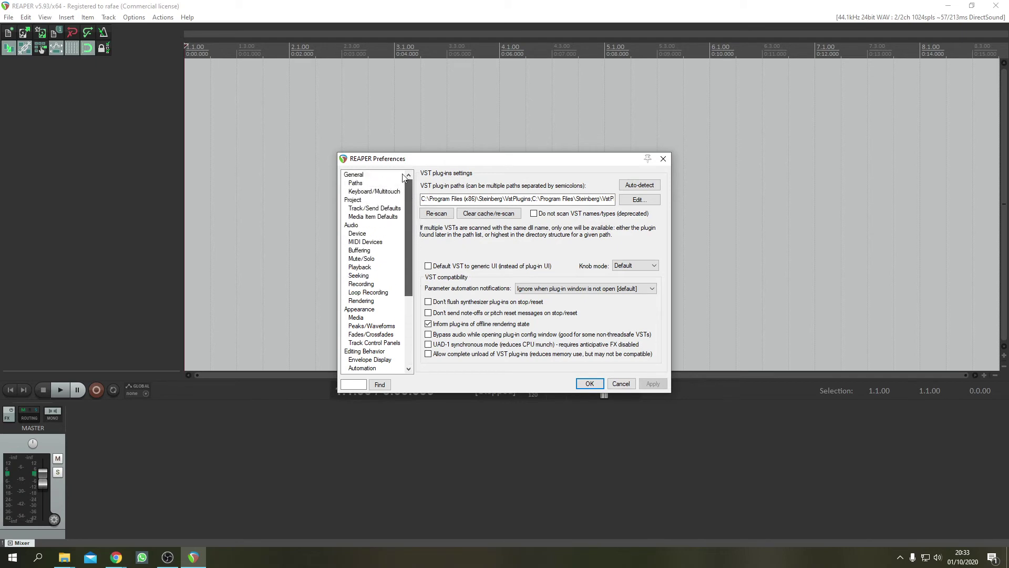
click(356, 227)
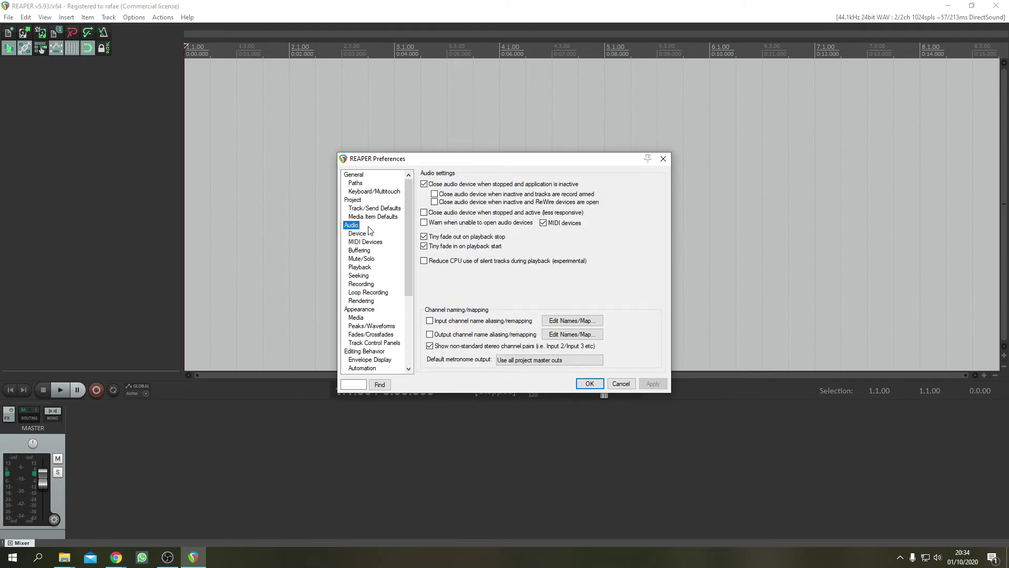
click(363, 234)
click(539, 188)
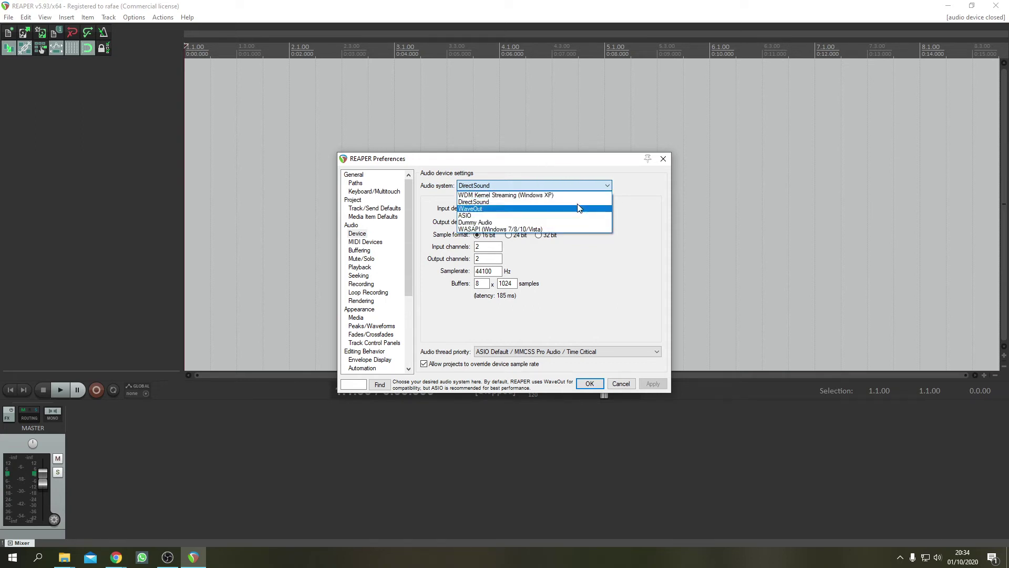
click(569, 164)
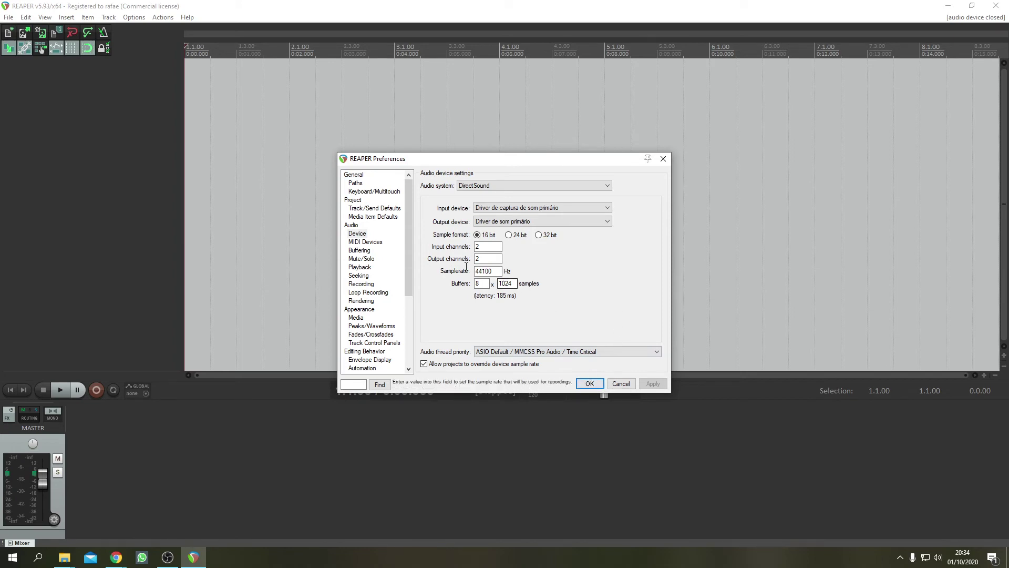
Open the VST plug-in preferences and start adding a folder to the plug-in paths.
drag(410, 199, 408, 281)
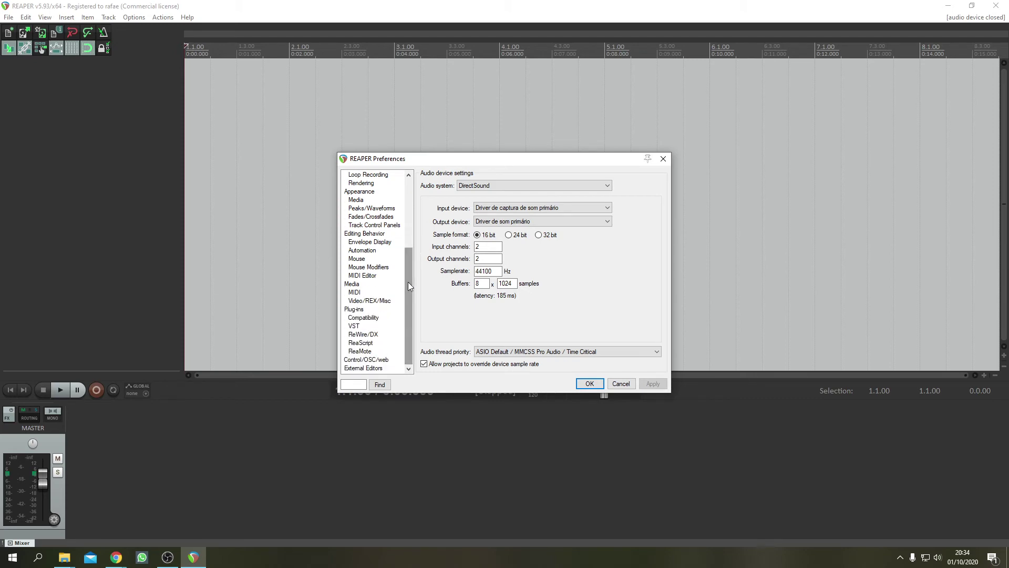
click(356, 326)
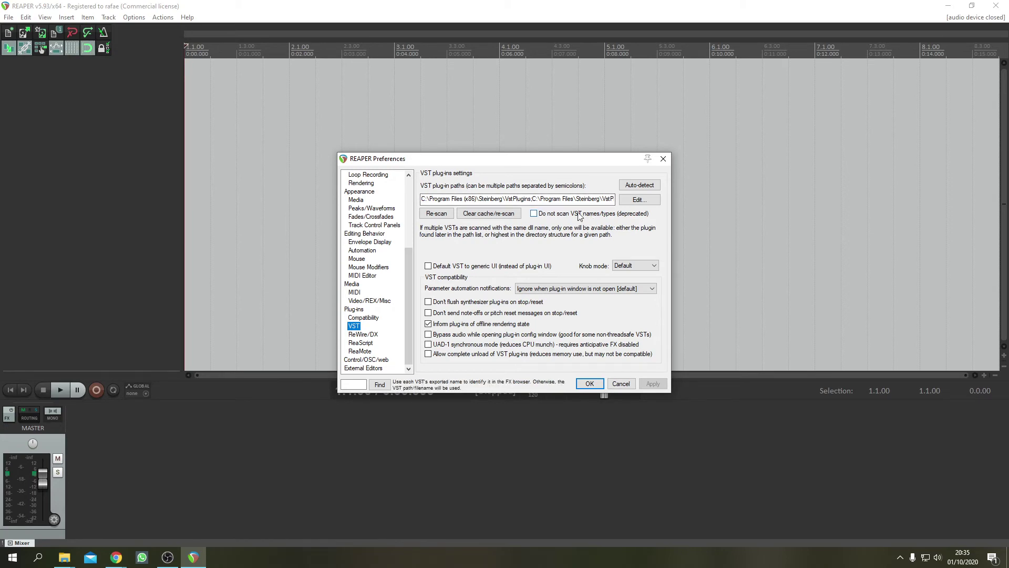
click(638, 201)
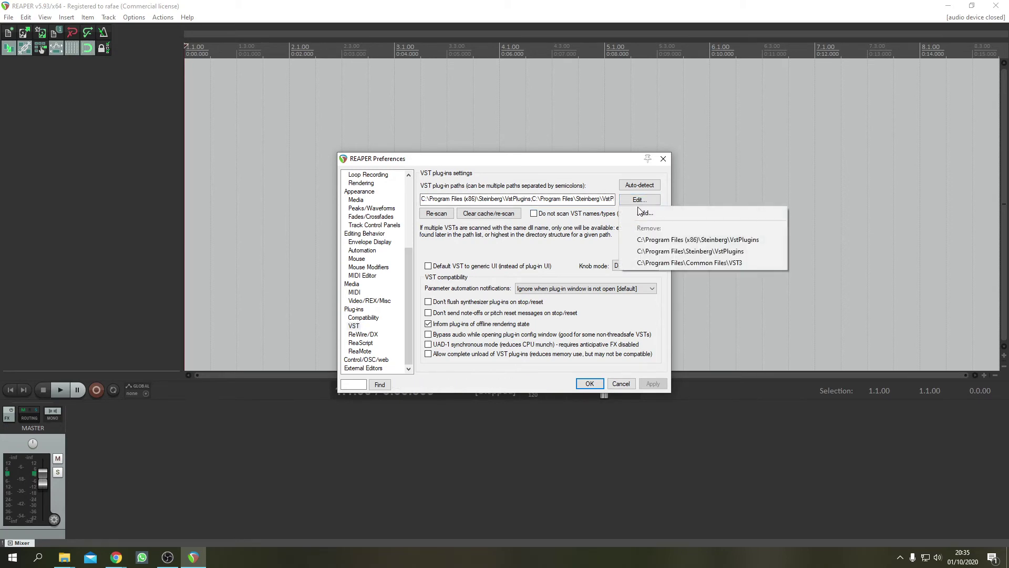
click(645, 214)
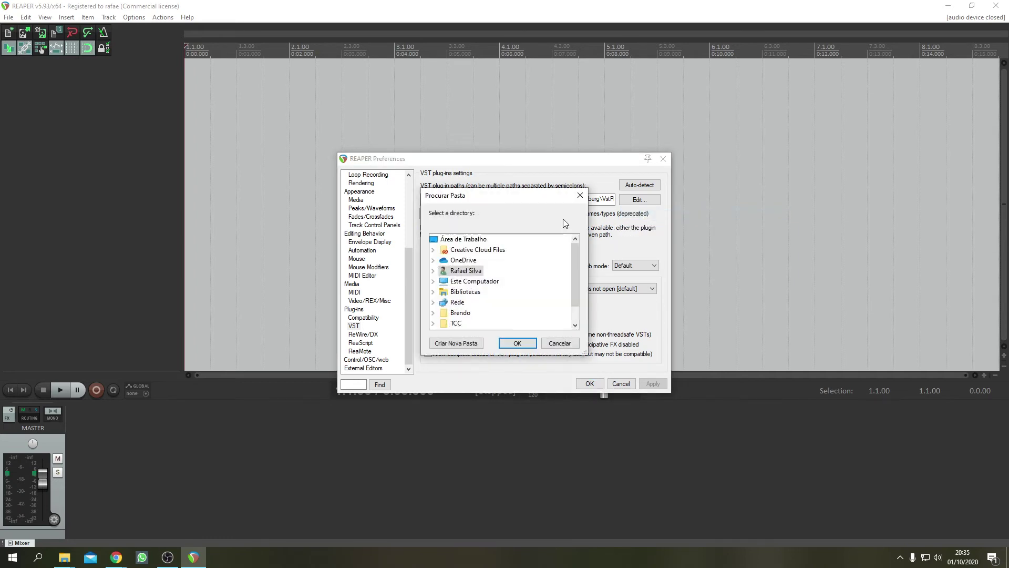
Add the Kontakt folder inside VSTs on the DOCUMENTOS (D:) drive to the VST plug-in paths and apply the preferences.
scroll(496, 259, down, 1)
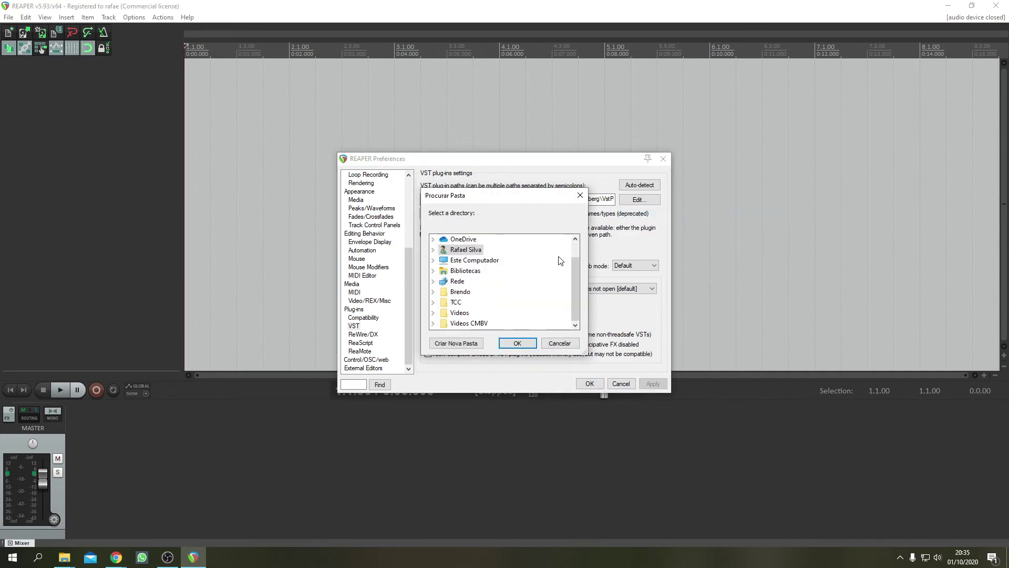
click(434, 260)
scroll(489, 309, down, 3)
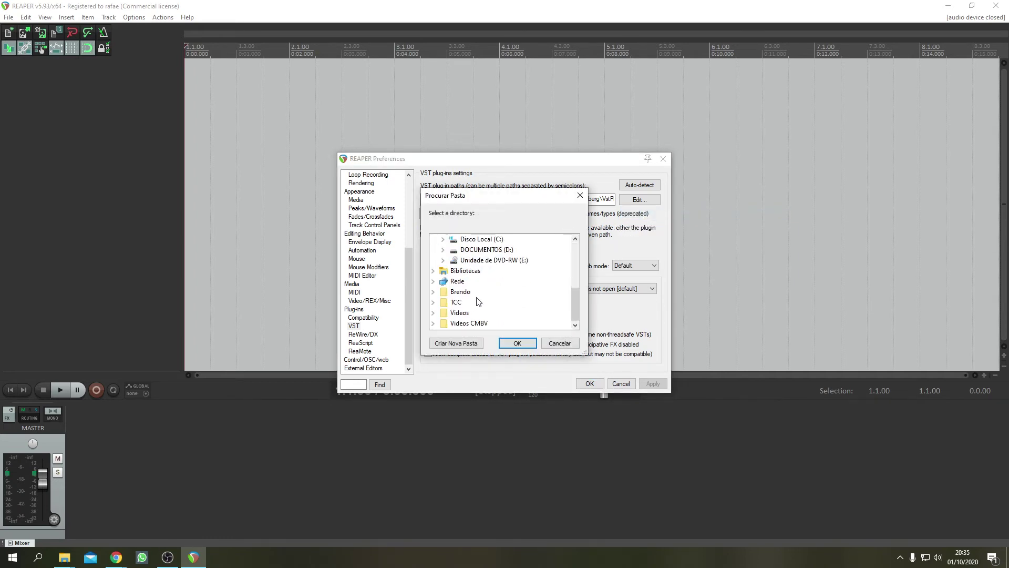
click(444, 251)
scroll(517, 260, down, 3)
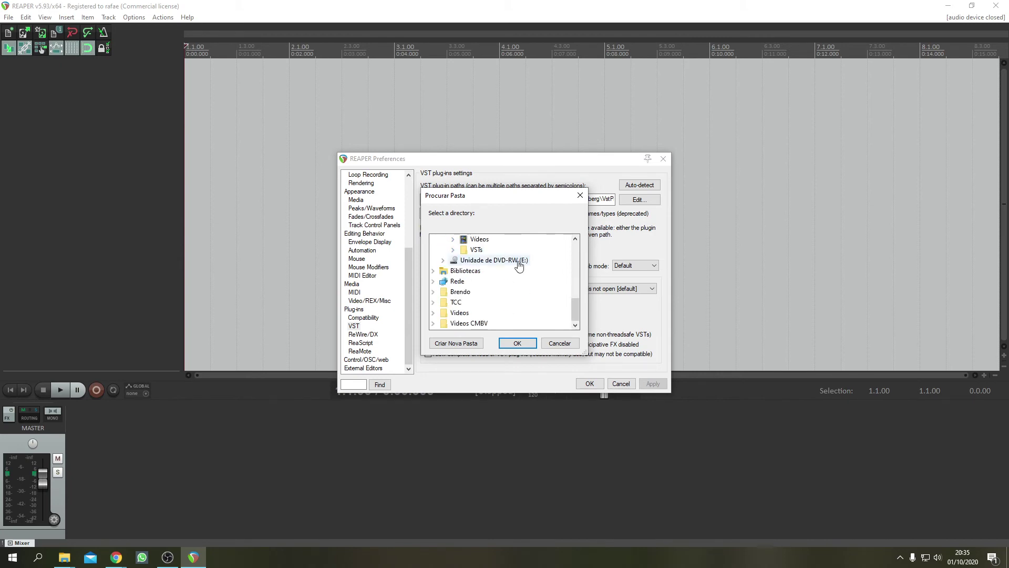
click(454, 250)
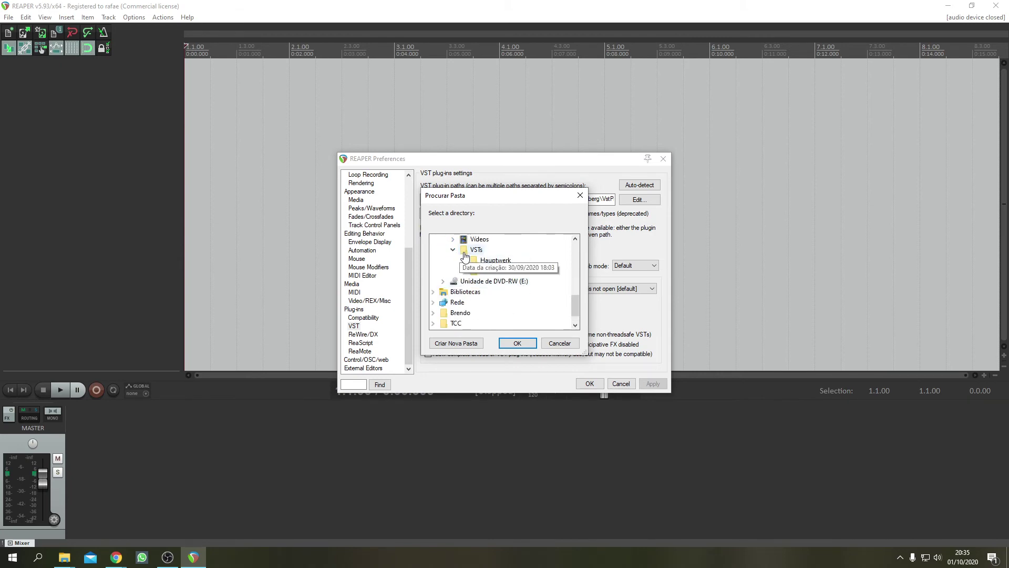
double_click(486, 270)
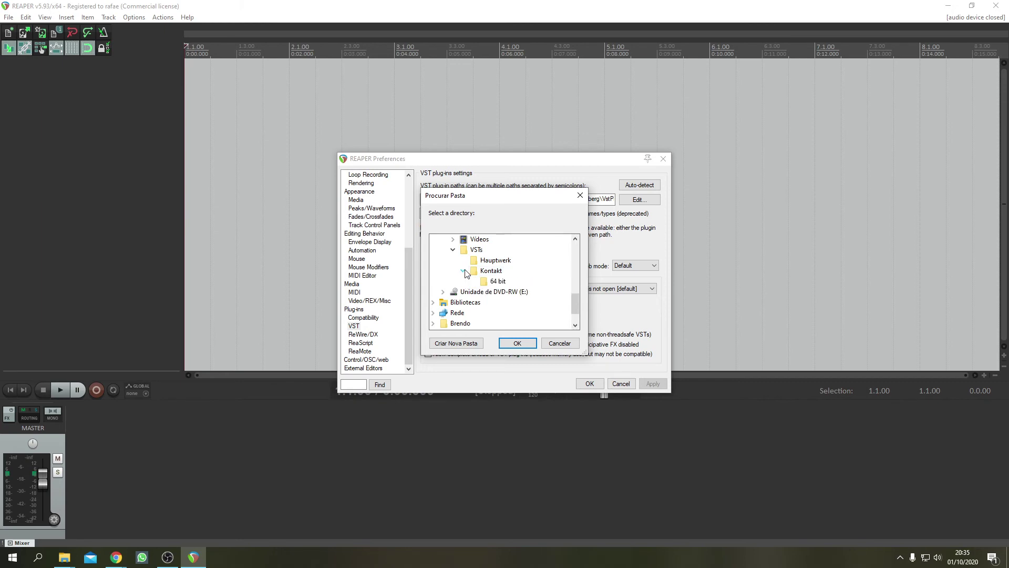
click(517, 340)
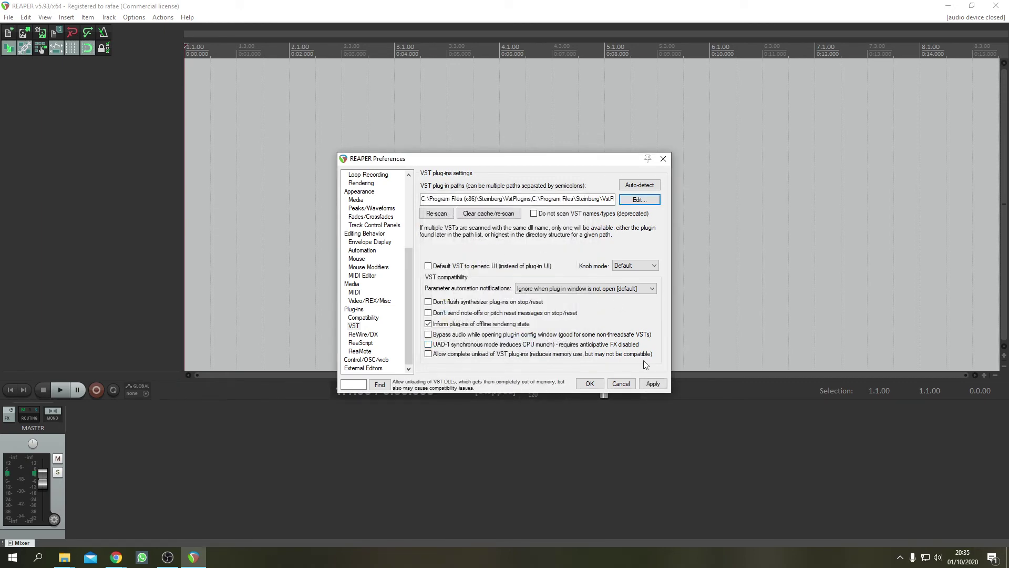
click(653, 385)
click(594, 383)
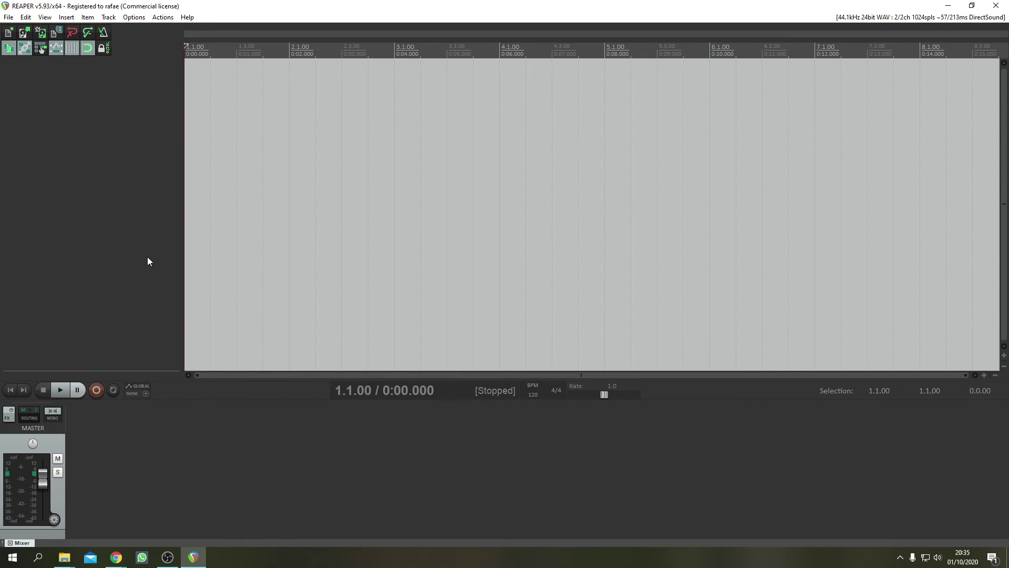
Import the MIDI file from the Handel H359b folder, expanding its 3 MIDI tracks to new tracks and importing the tempo map at 1.1.00.
mouse_move(63, 558)
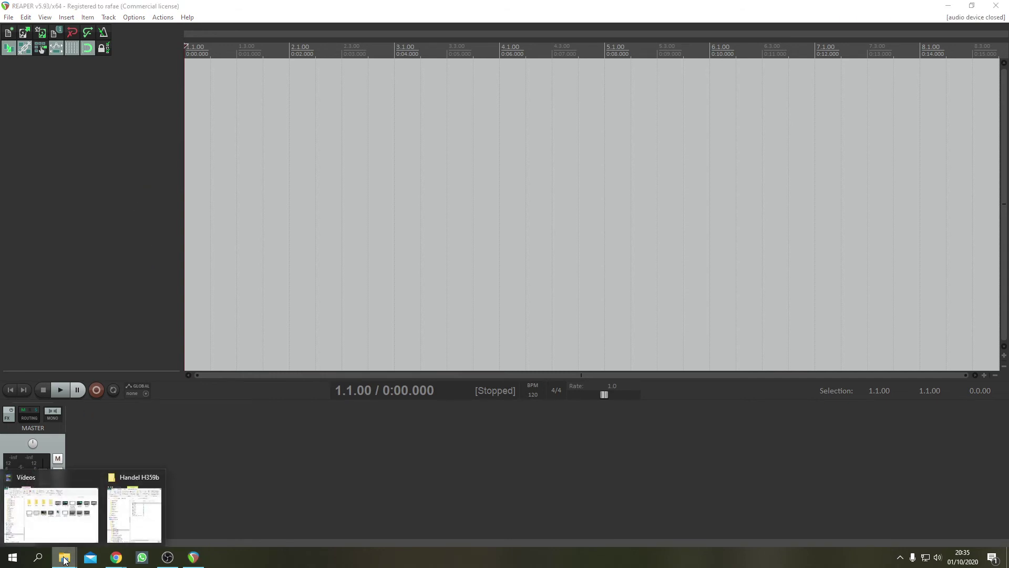
click(134, 519)
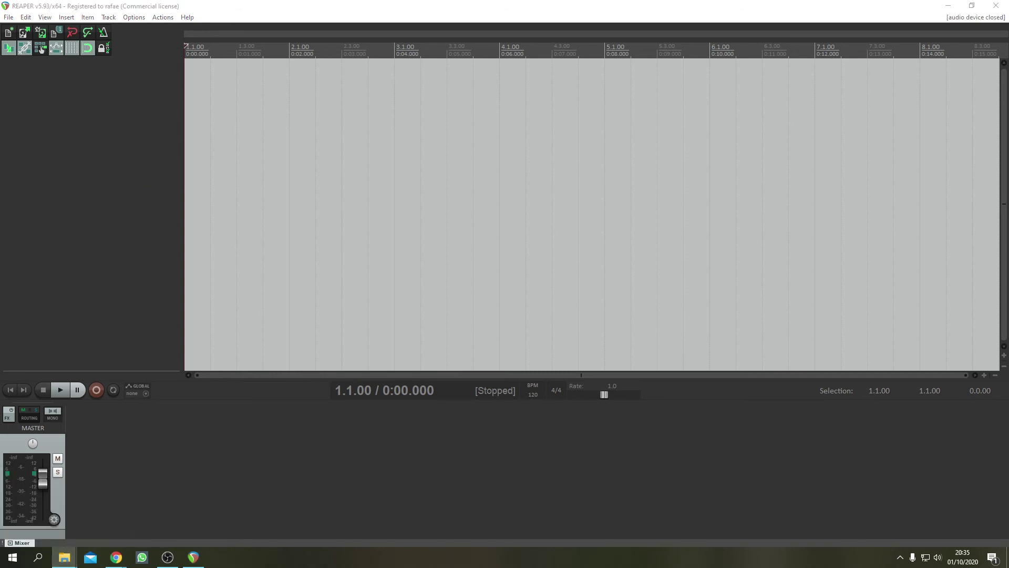
drag(973, 248, 191, 142)
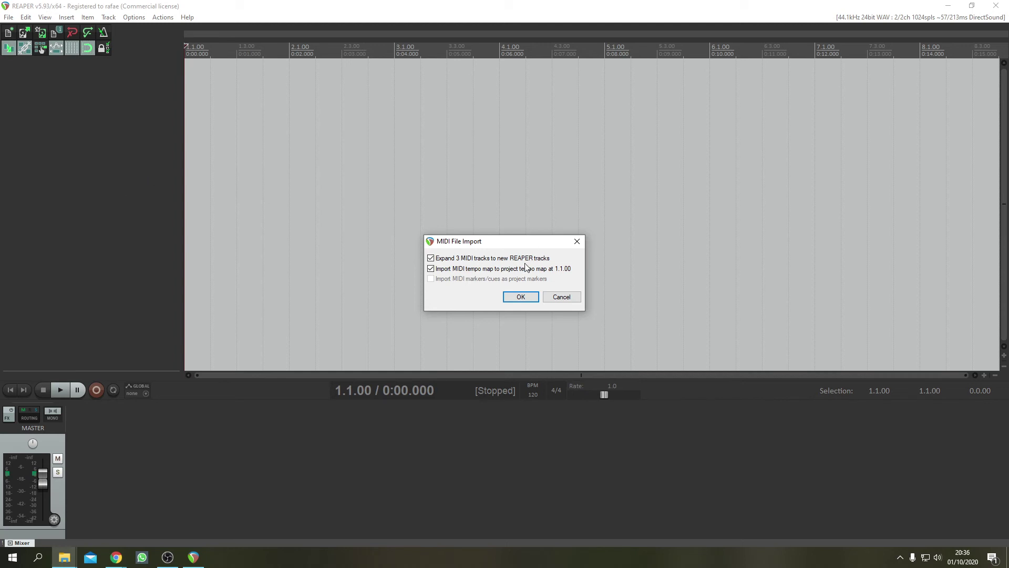
click(520, 298)
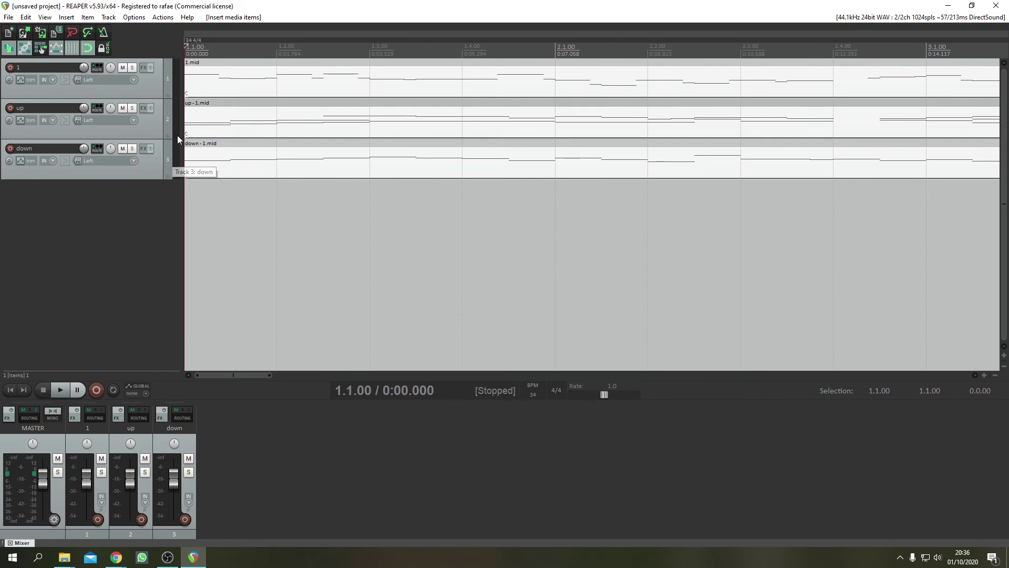
Play the imported MIDI tracks from the start of the project and stop playback.
drag(269, 374, 294, 376)
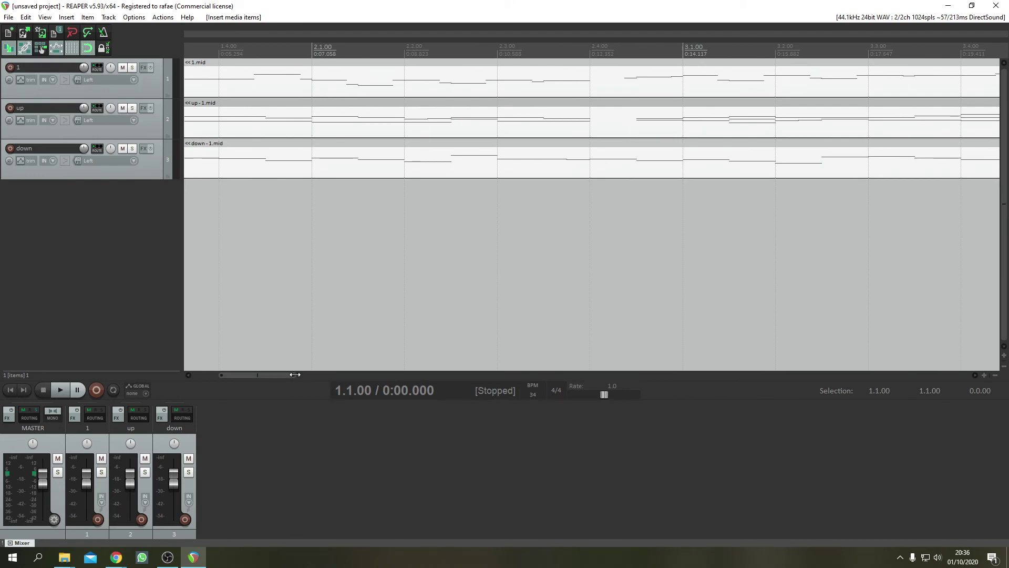
drag(295, 375, 720, 368)
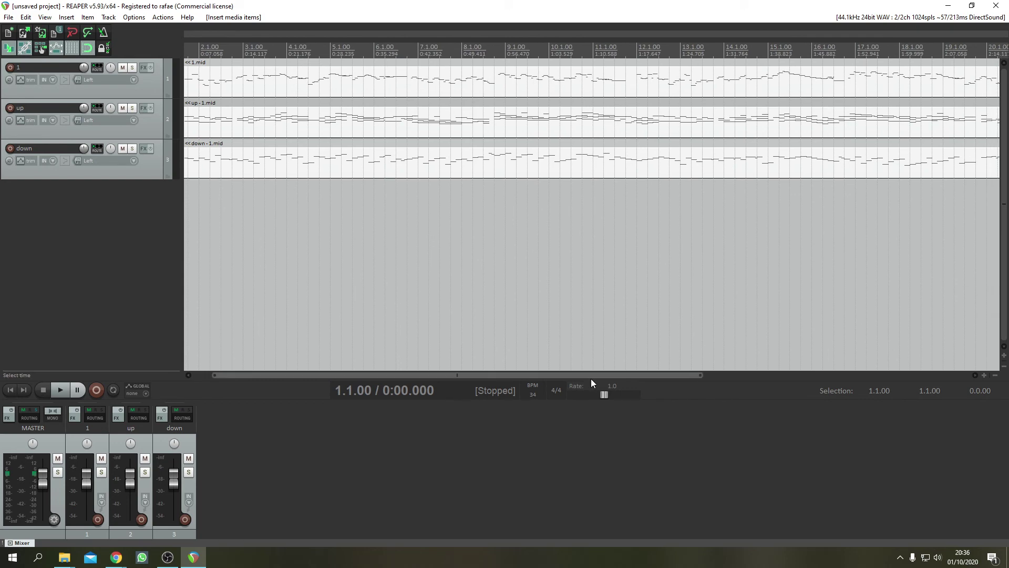
drag(587, 375, 357, 400)
click(60, 394)
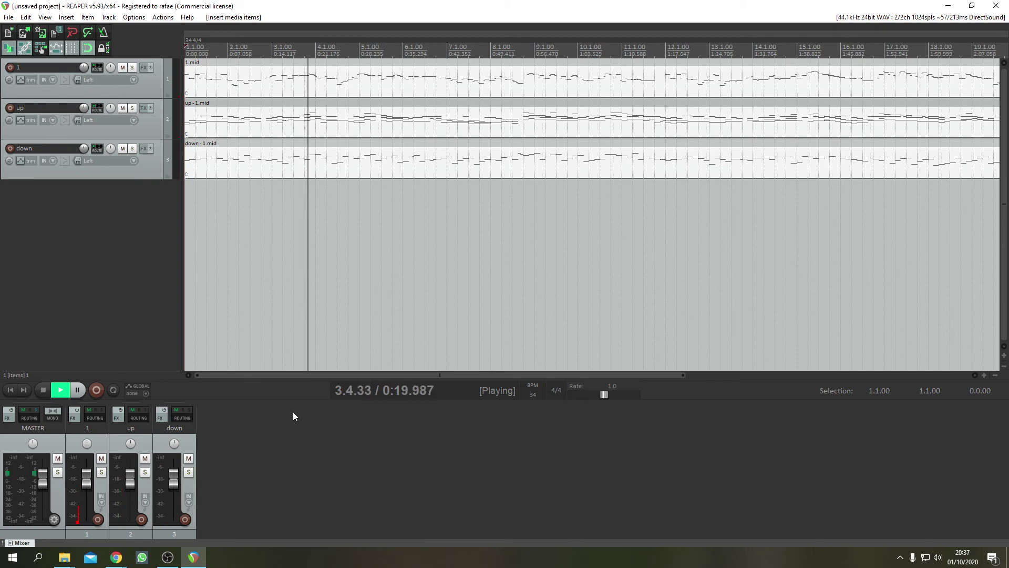
click(45, 392)
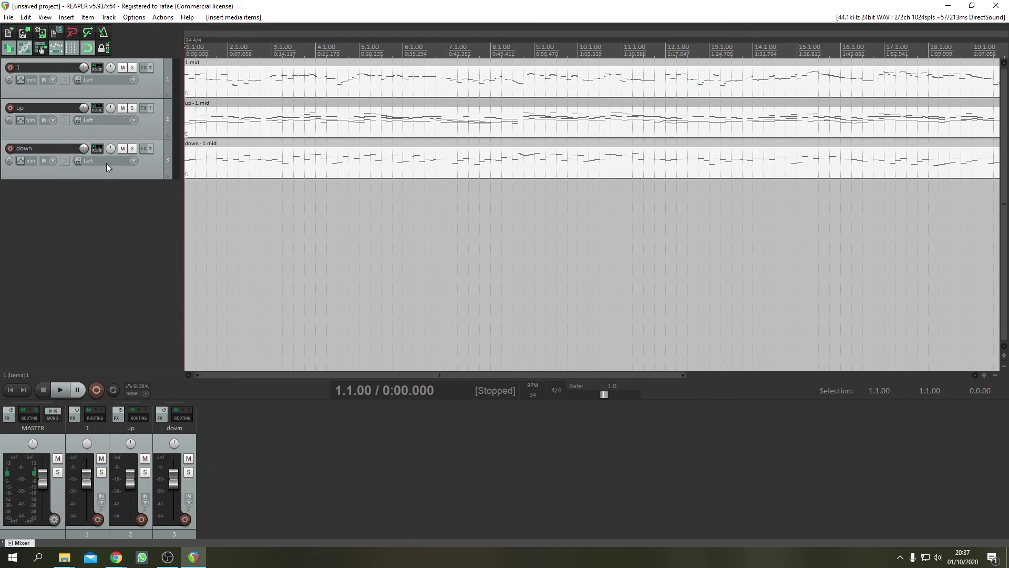
Open the FX browser for the "up" track and look through its ReWire, Instruments and All Plugins lists.
click(142, 110)
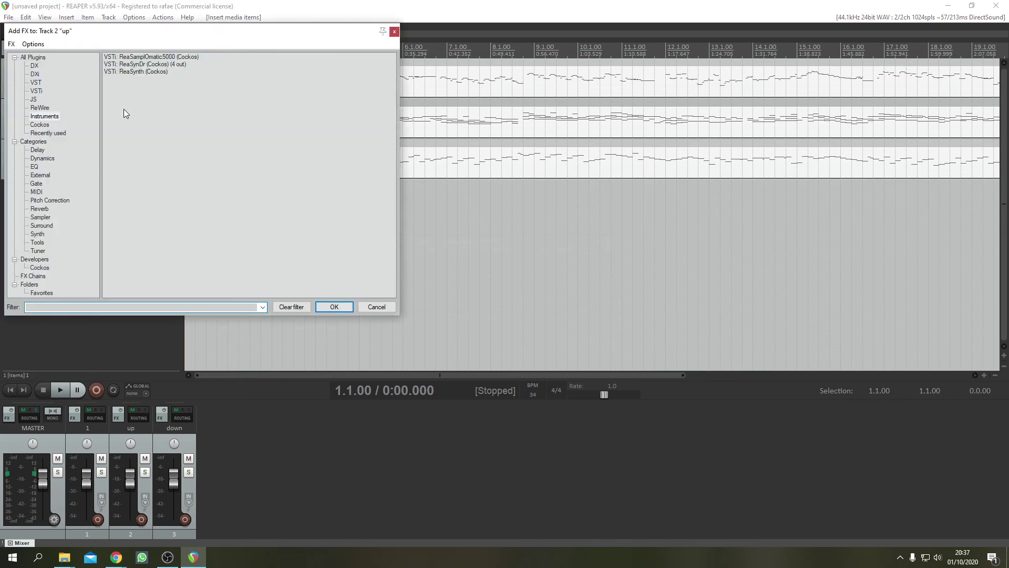
click(37, 108)
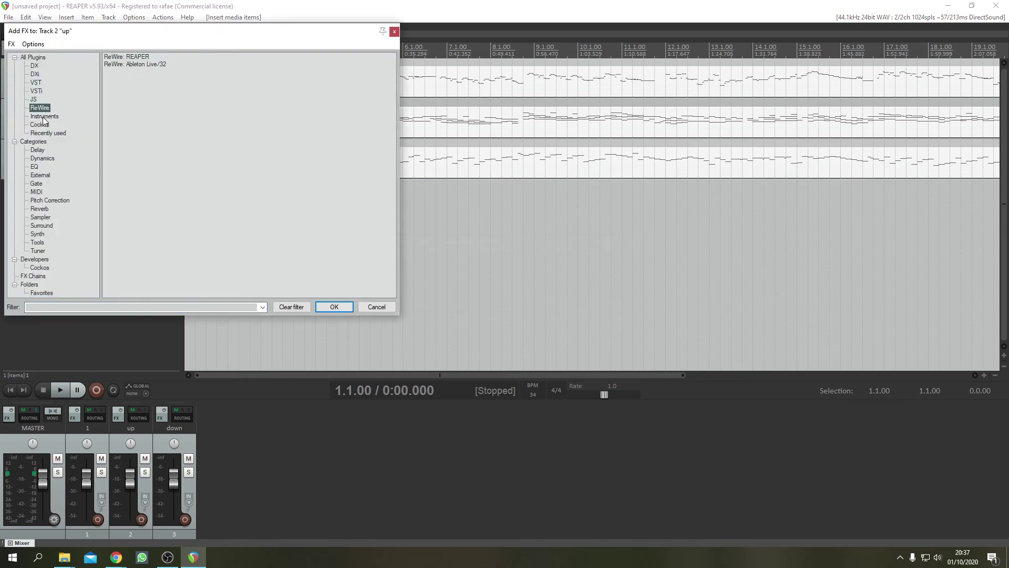
click(44, 117)
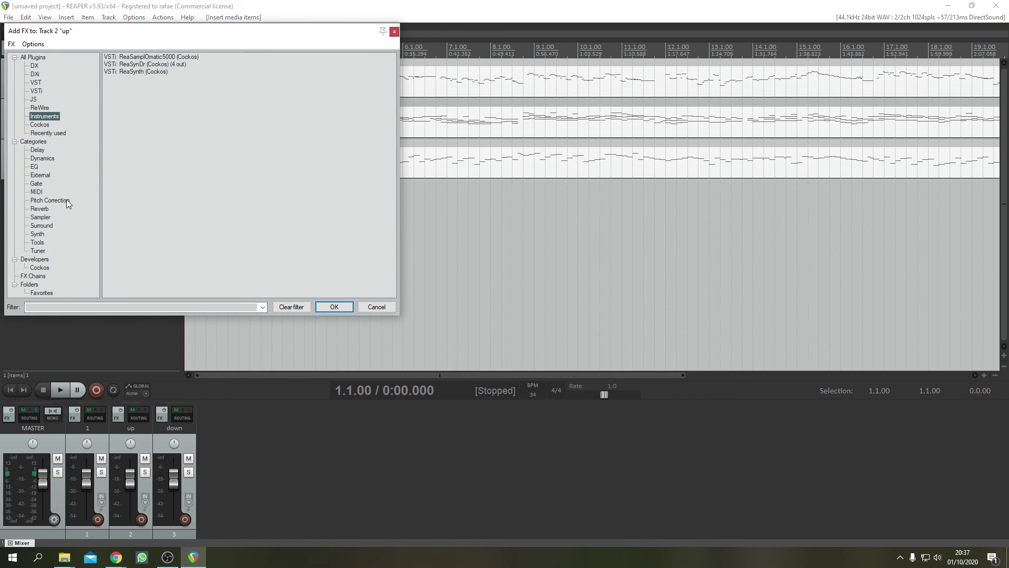
click(33, 57)
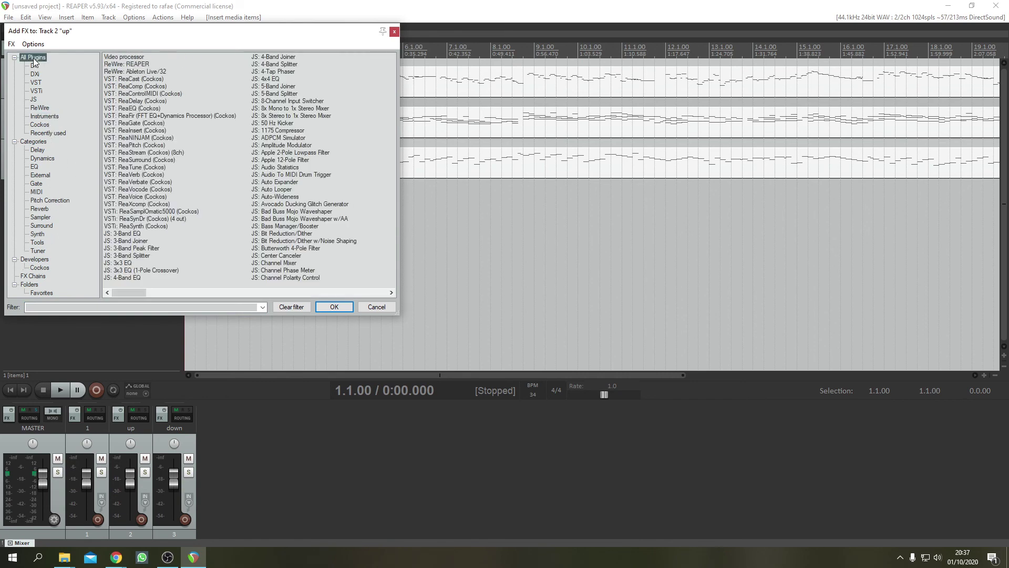
click(40, 117)
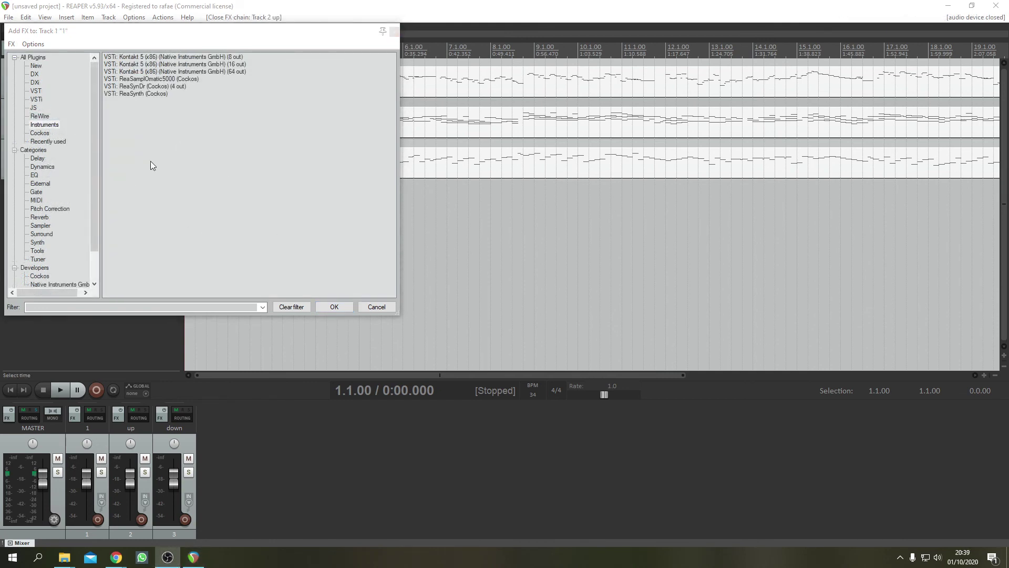
Add the 8-output Kontakt 5 instrument to track 1, move its window clear of the tracks and close the FX chain.
click(192, 72)
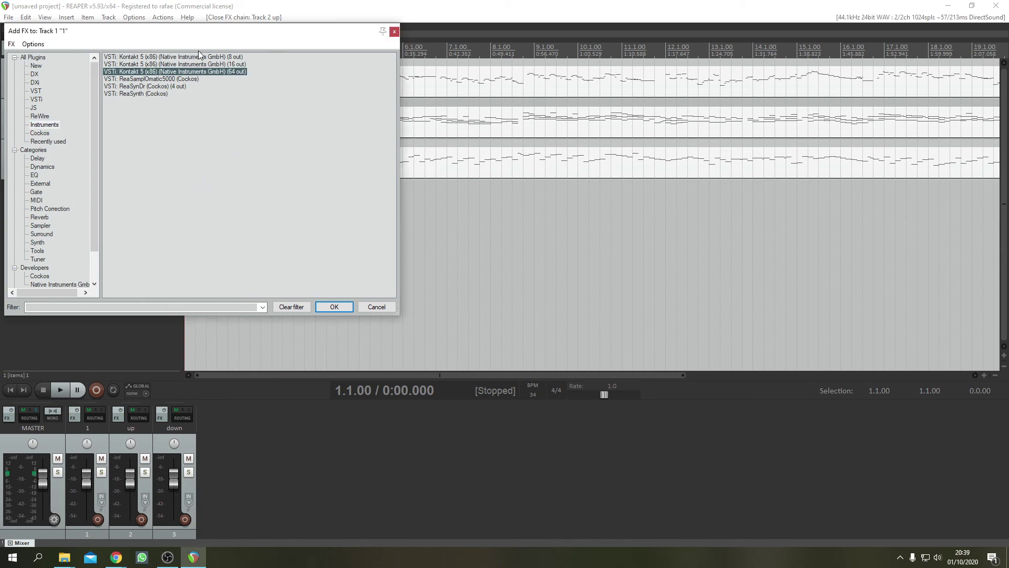
click(179, 56)
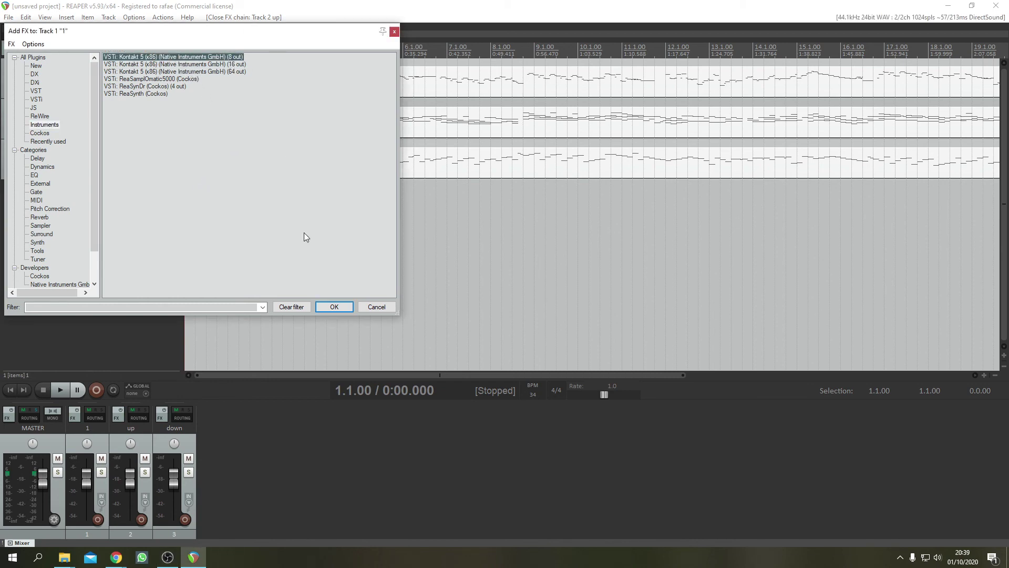
click(333, 307)
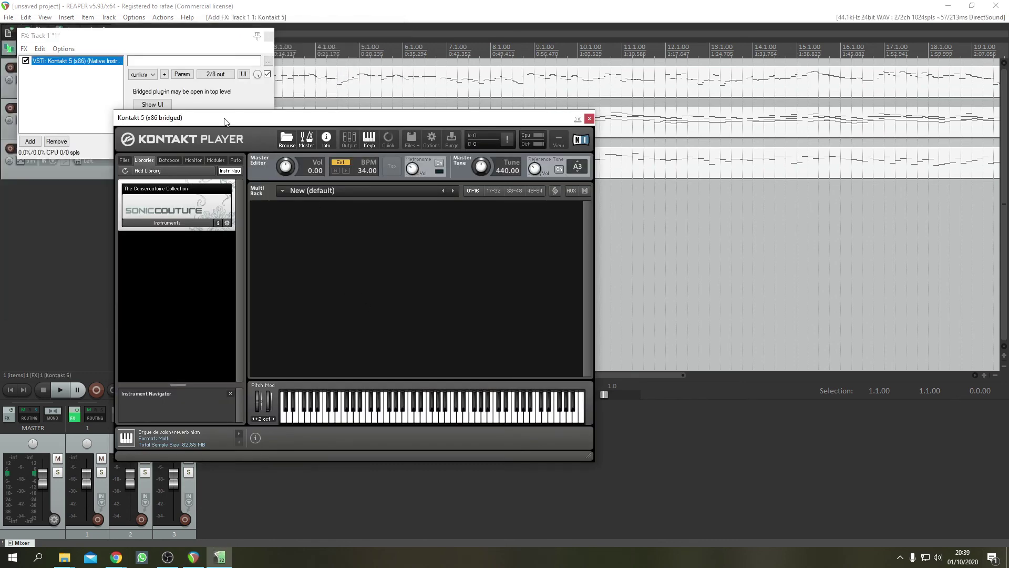
drag(224, 121, 619, 192)
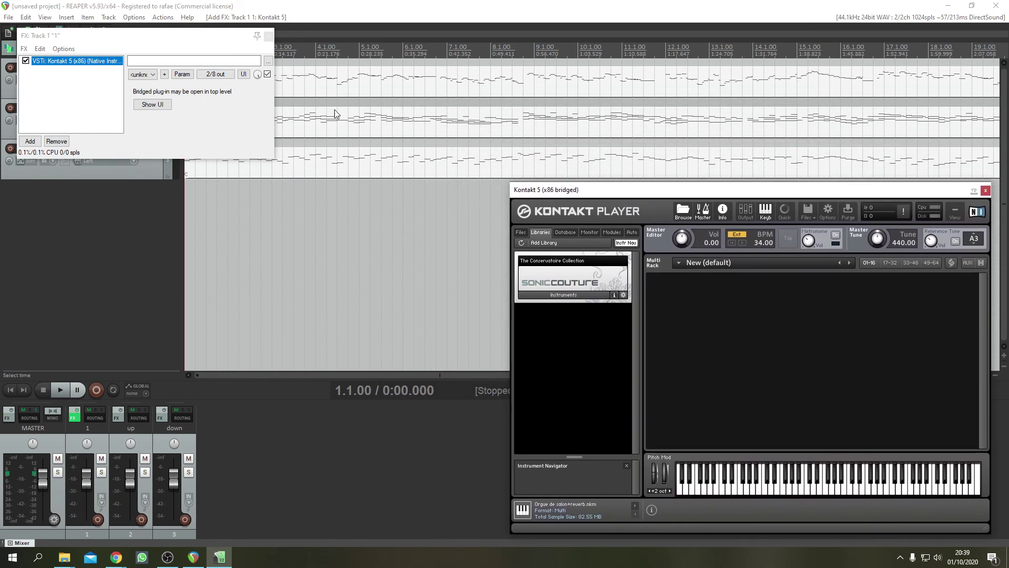
click(268, 35)
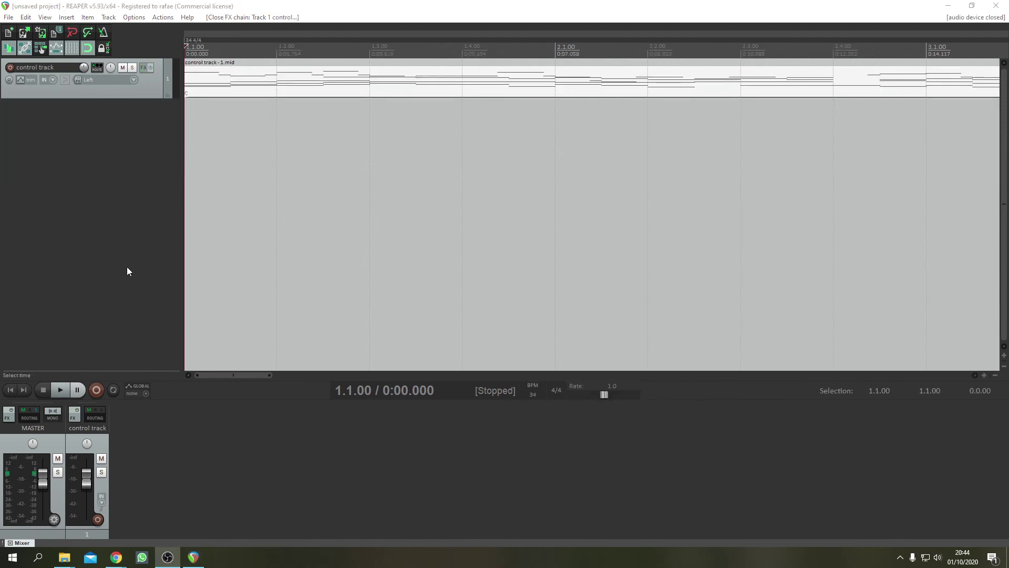
Add the 8-output Kontakt 5 to the control track and load 02 Flemish Harpsichord from The Conservatoire Collection.
click(143, 67)
double_click(198, 57)
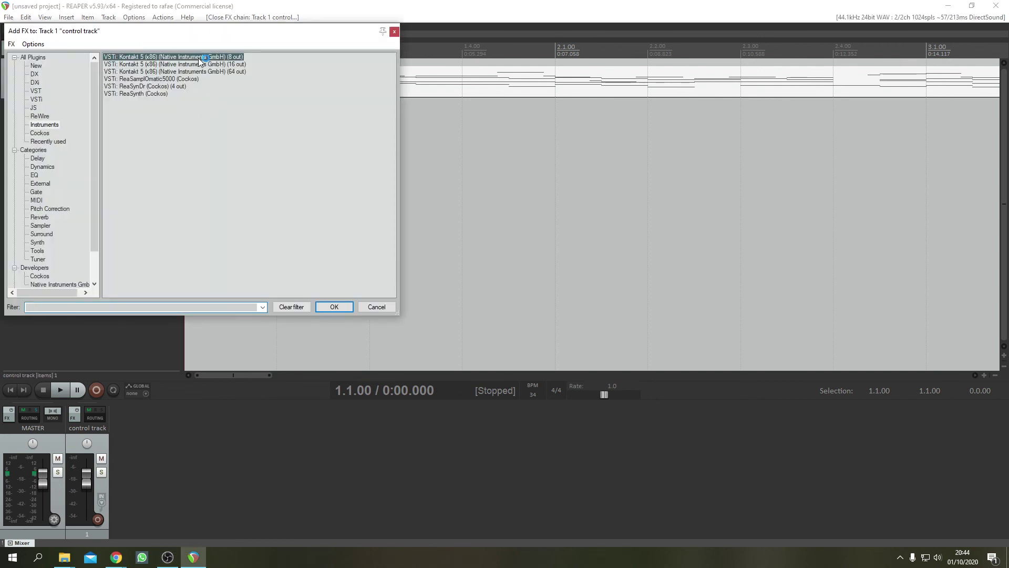
click(125, 169)
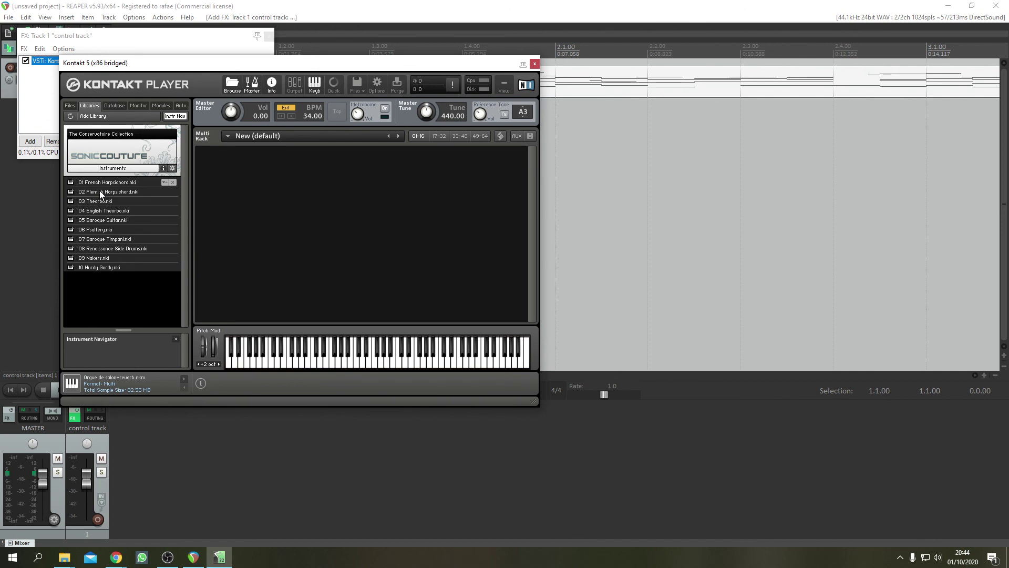
drag(102, 194, 266, 210)
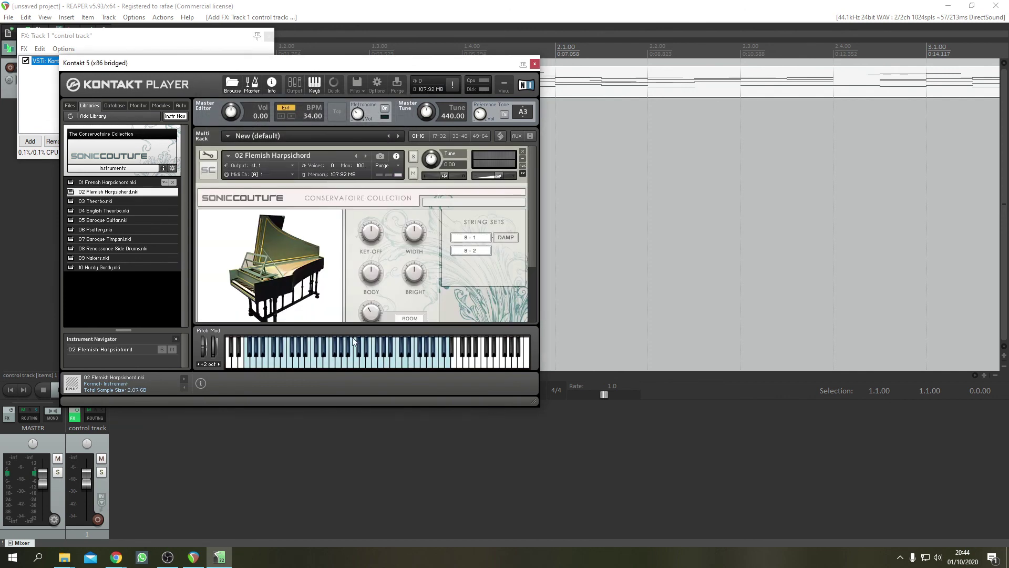
Test a few harpsichord notes and set the instrument's MIDI channel to omni, leaving Kontakt open beside the tracks with the FX chain closed.
click(352, 363)
click(341, 366)
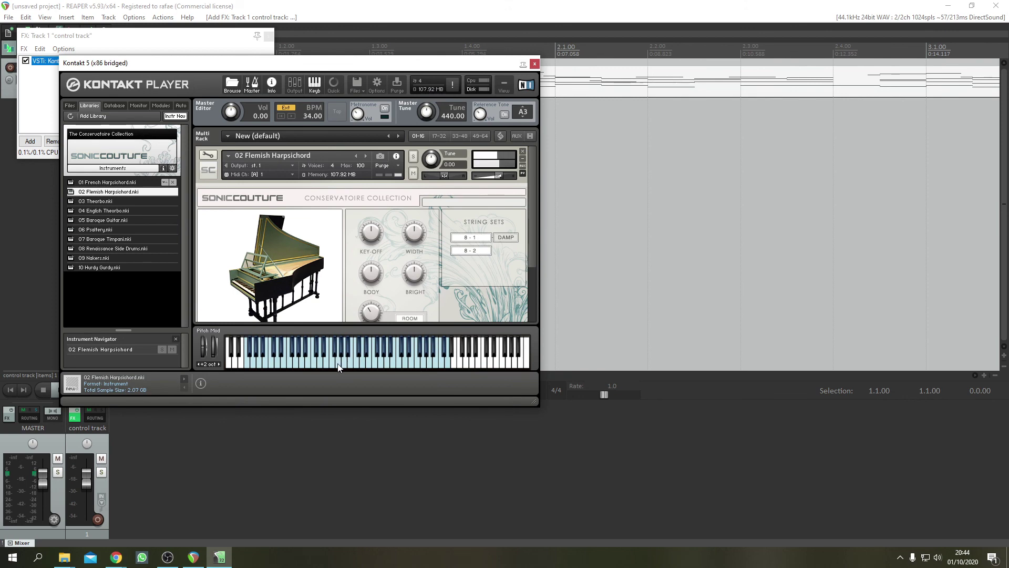
click(293, 174)
click(284, 185)
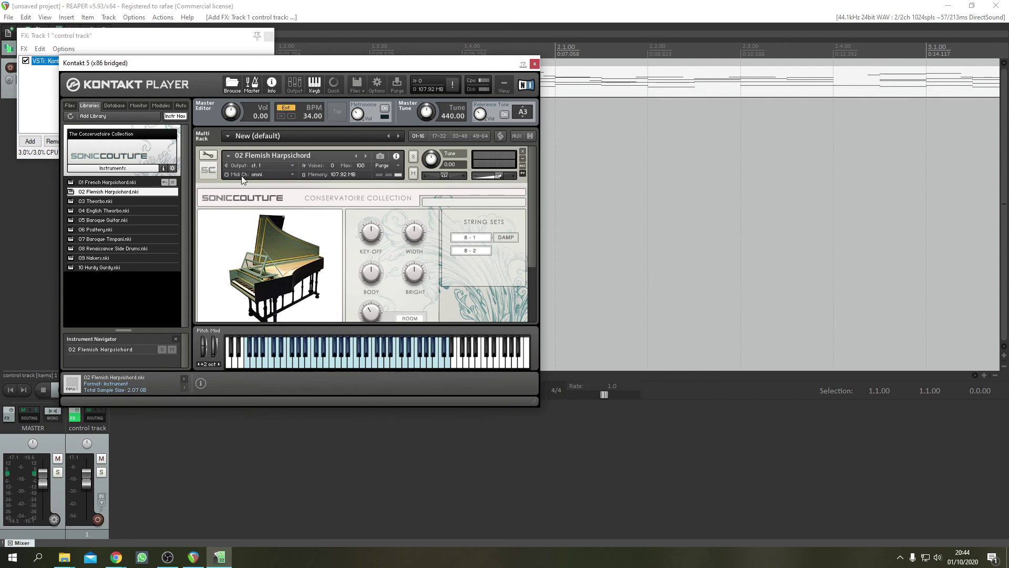
drag(254, 67, 722, 197)
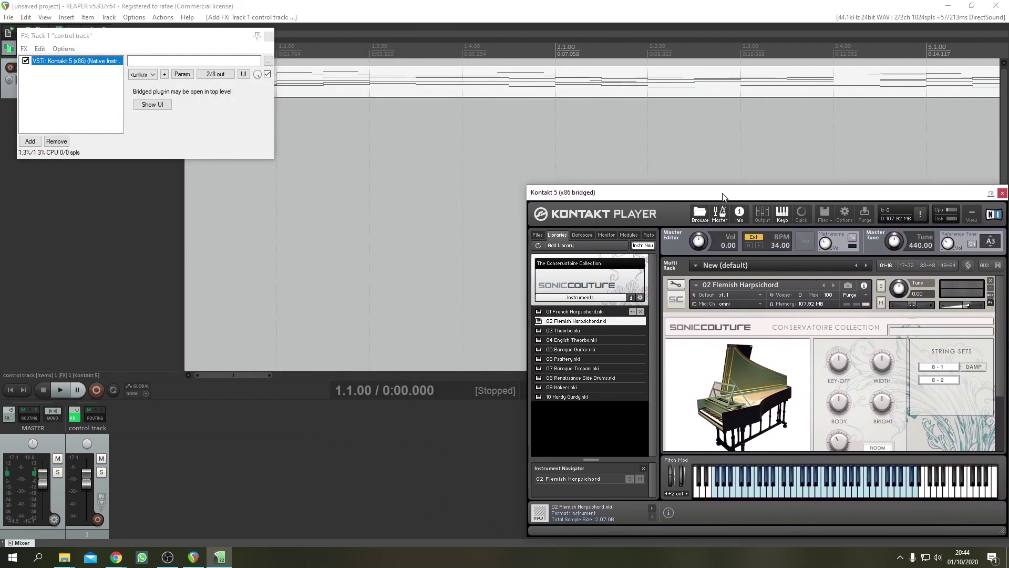
click(268, 36)
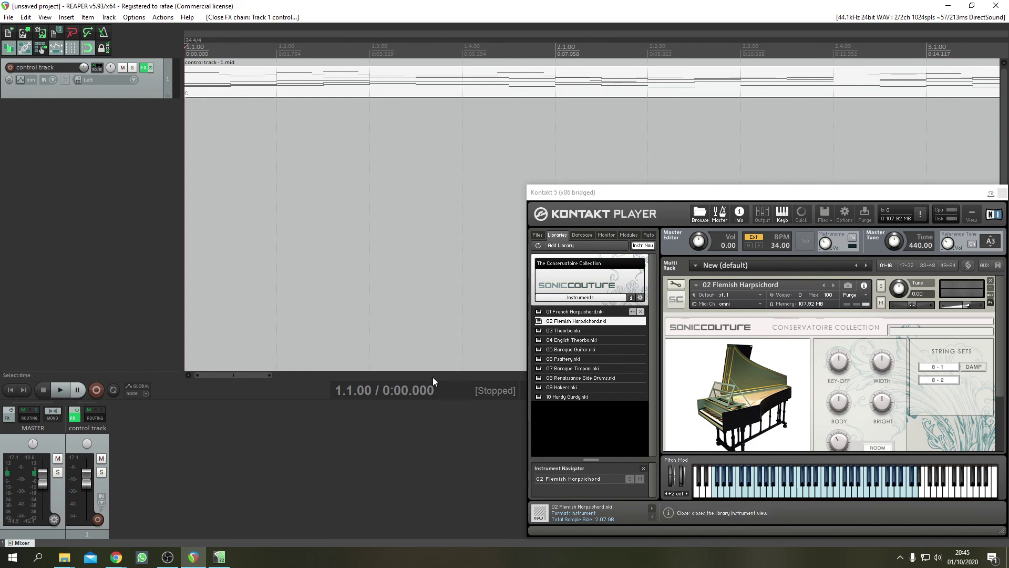
Play the control track from the start while raising the harpsichord's volume, stop playback and collapse the instrument to its header.
click(60, 389)
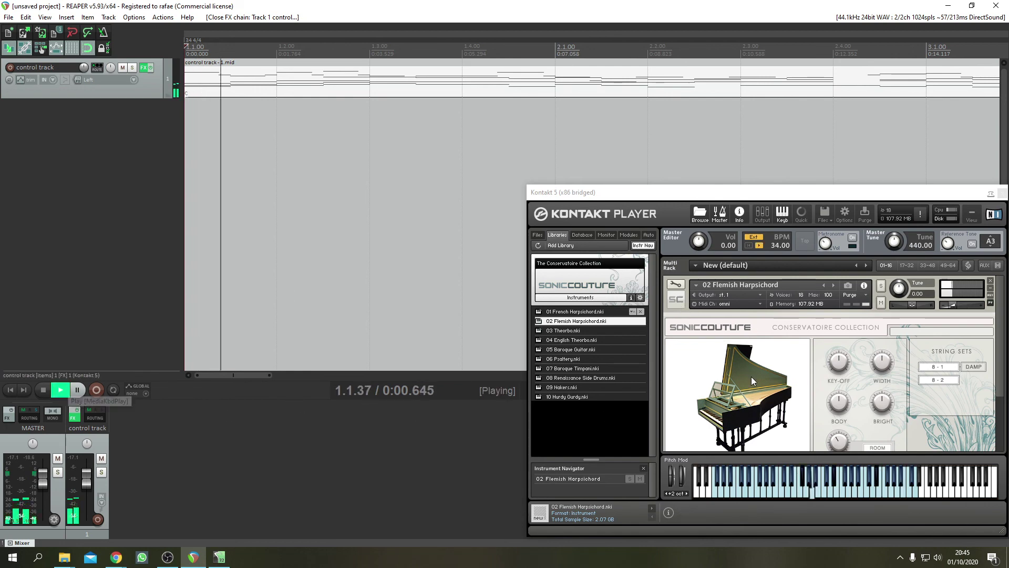
drag(959, 309, 970, 311)
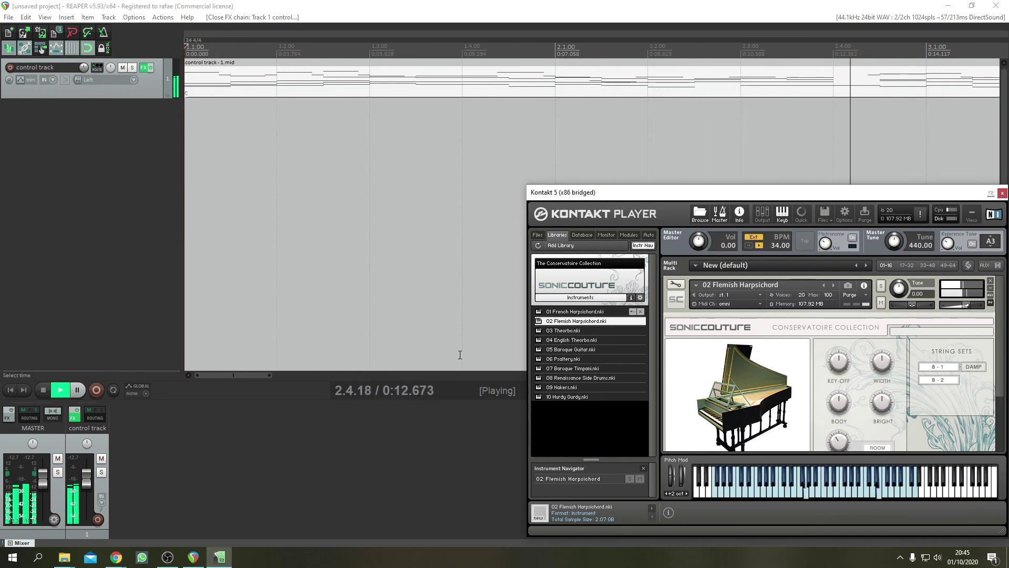
click(43, 390)
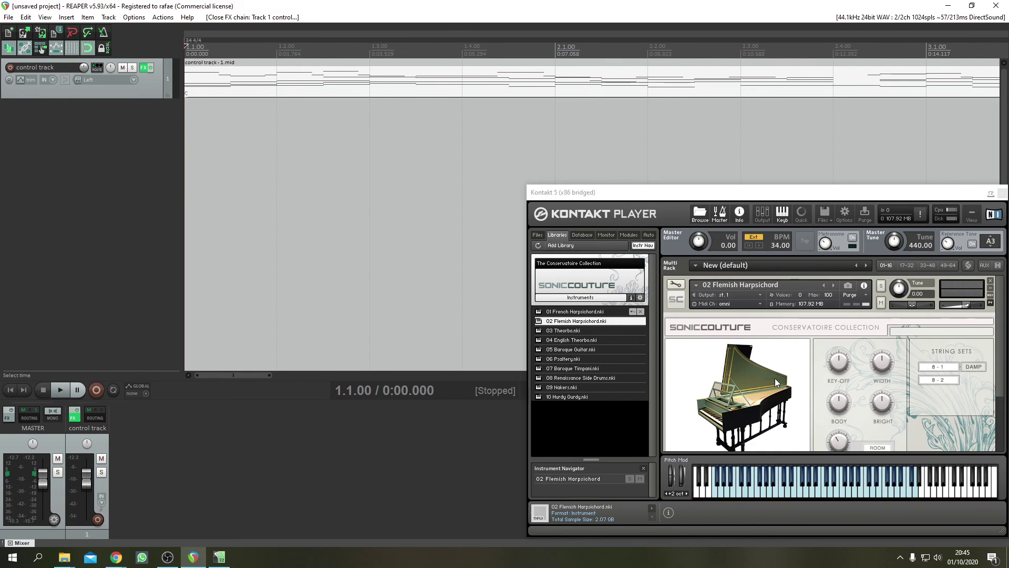
click(678, 301)
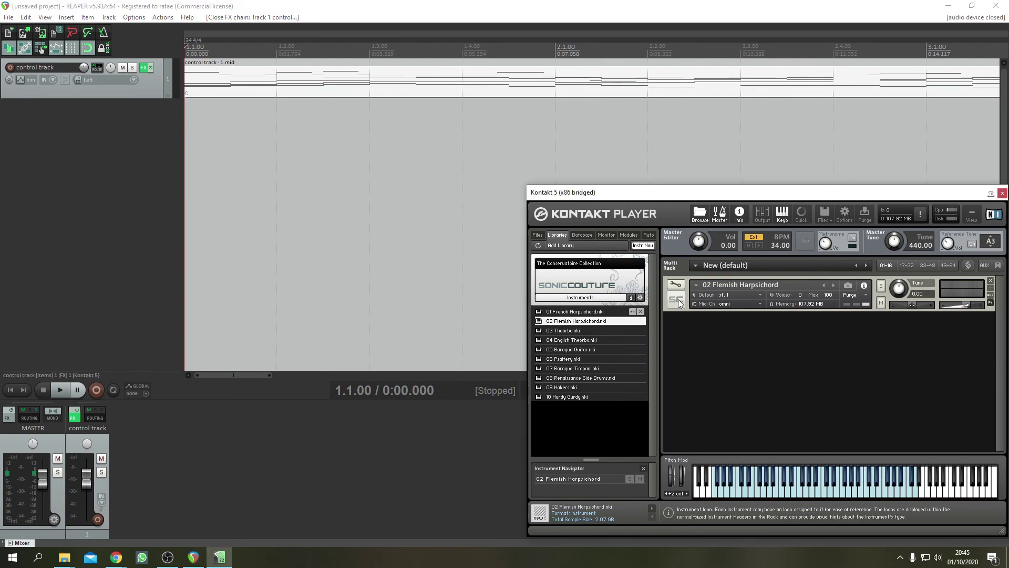